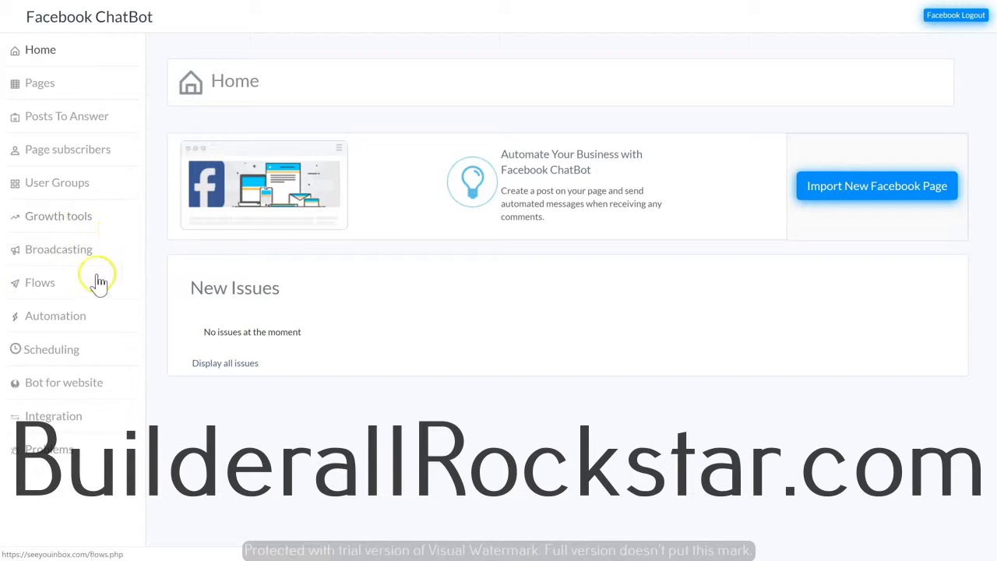
Create a new chatbot flow named "Test flow".
{"action": "left_click", "coordinate": [40, 283]}
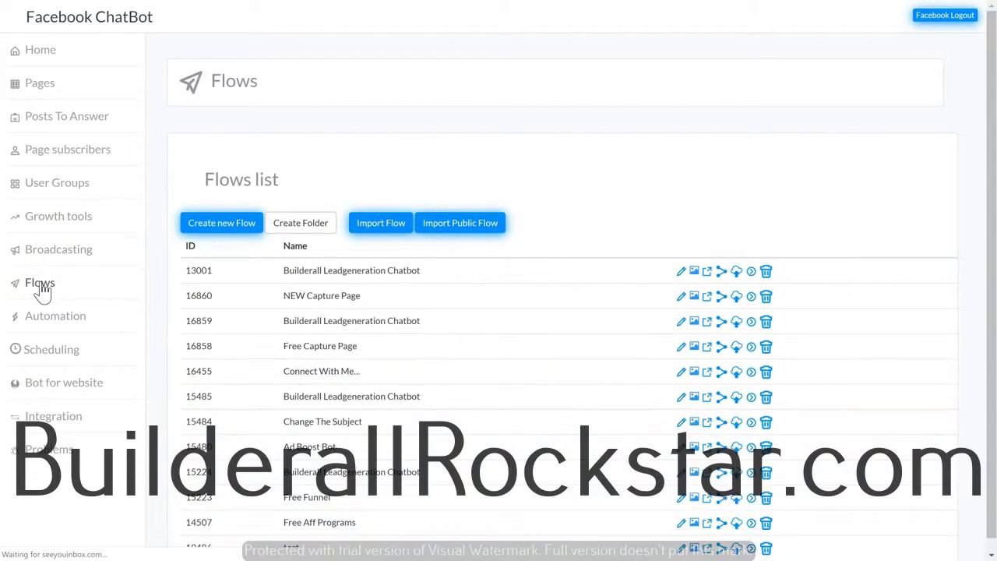
{"action": "left_click", "coordinate": [216, 233]}
{"action": "left_click", "coordinate": [419, 278]}
{"action": "type", "text": "Test"}
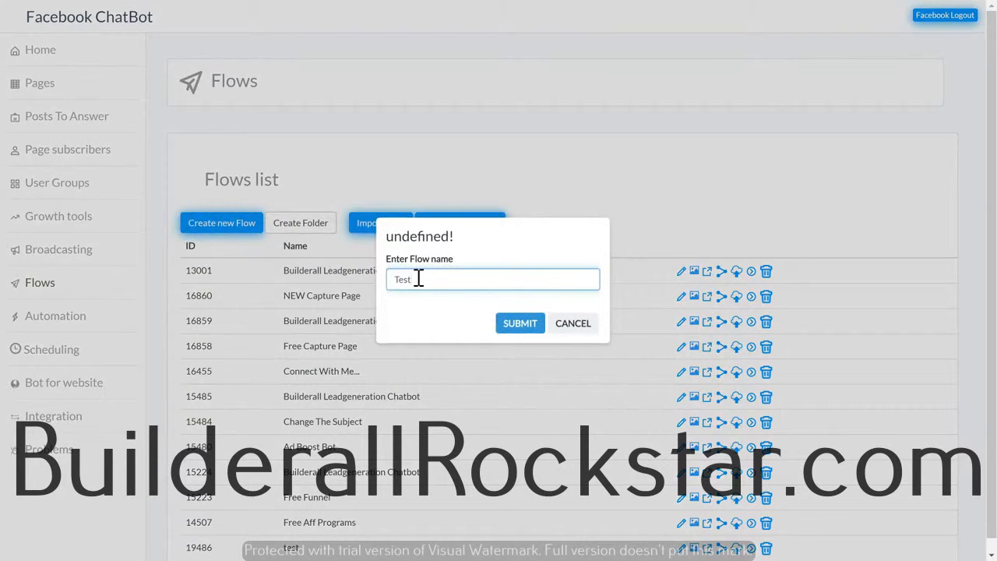
{"action": "type", "text": " flow"}
{"action": "left_click", "coordinate": [521, 322]}
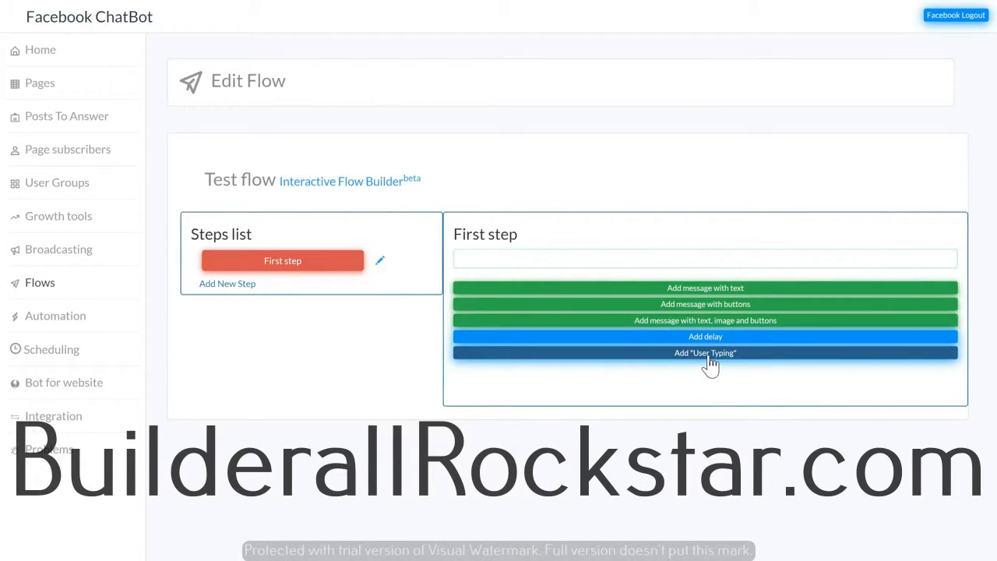
Add a message with buttons to the first step, set its text to "Flow message" and save it.
{"action": "left_click", "coordinate": [697, 312]}
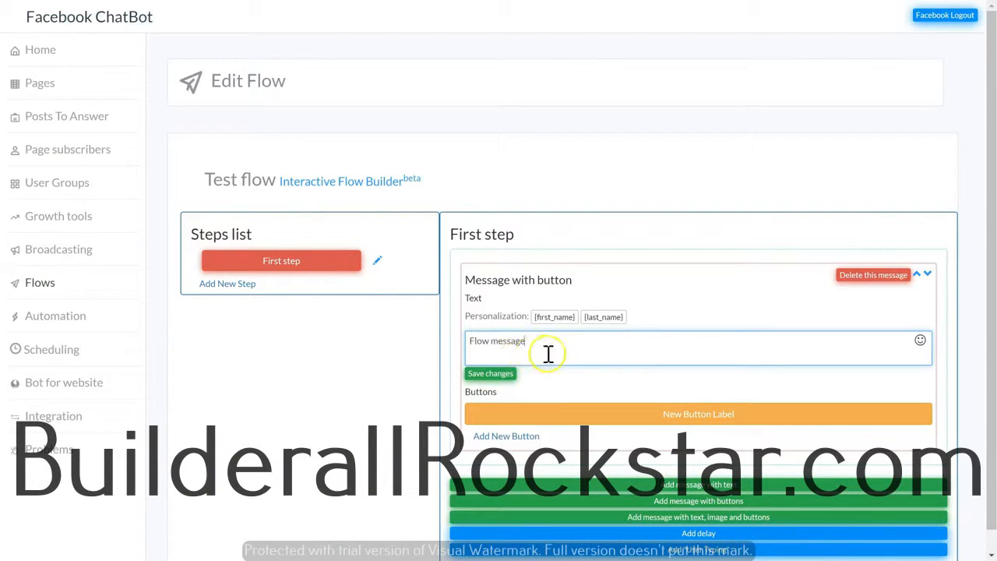
{"action": "left_click", "coordinate": [490, 376]}
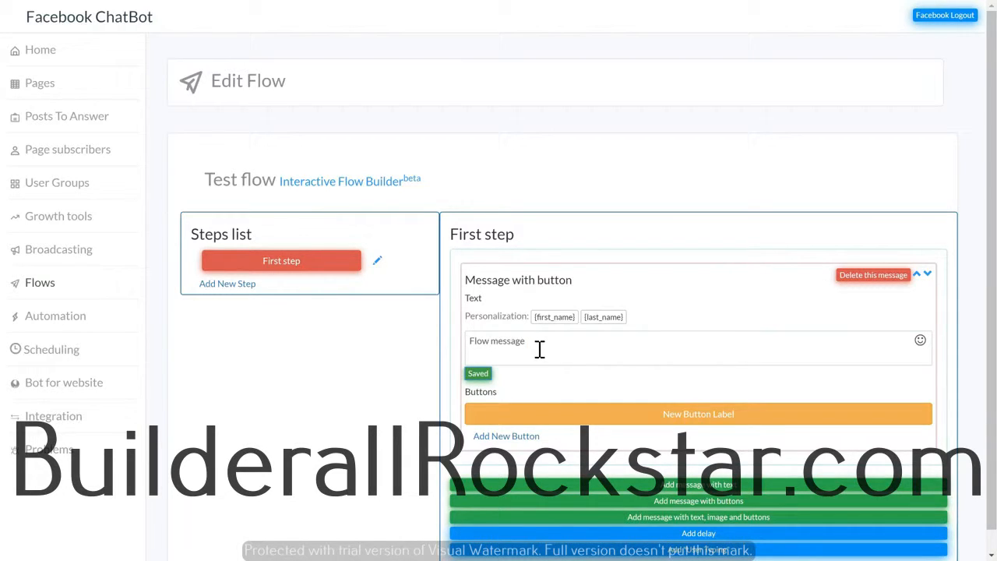
Label the message's button "New step", set its action to GoTo Step with Create new Step, keep tag actions at None, and save.
{"action": "left_click", "coordinate": [670, 413]}
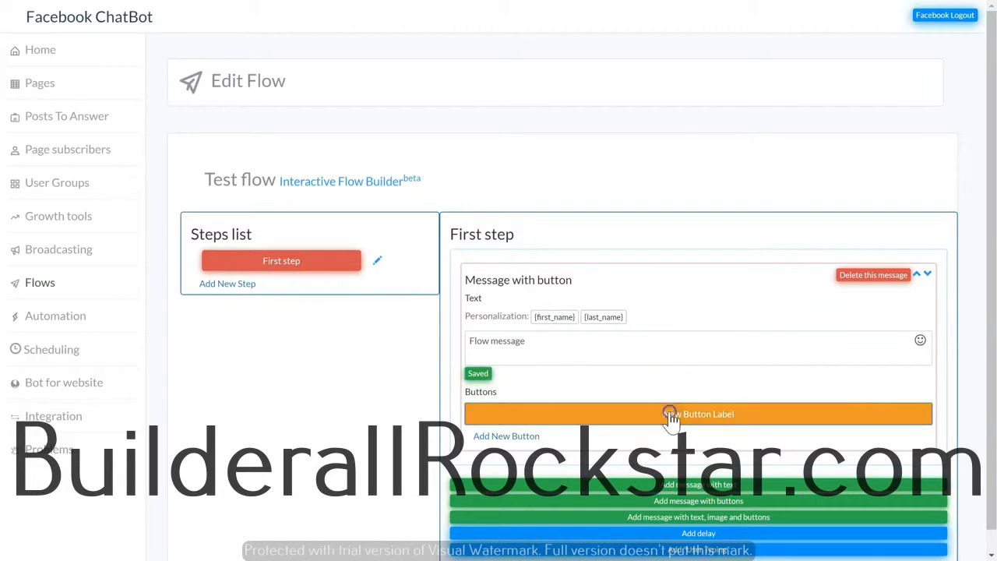
{"action": "type", "text": "New step"}
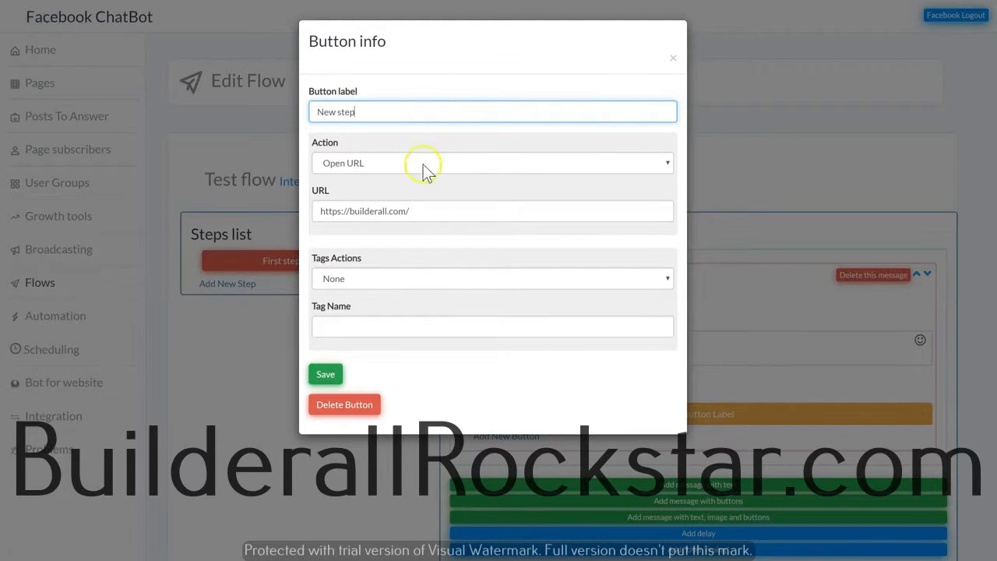
{"action": "left_click", "coordinate": [419, 163]}
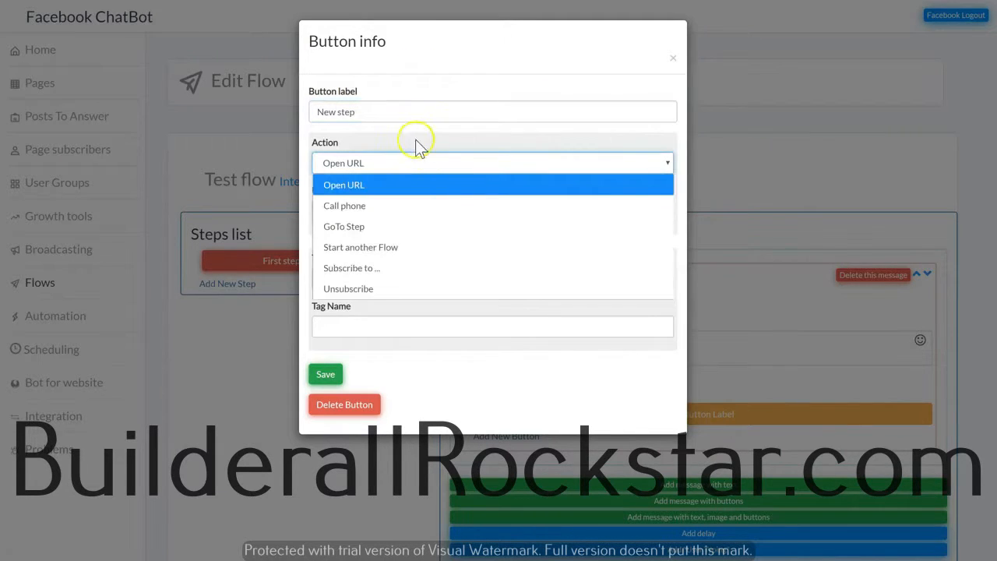
{"action": "left_click", "coordinate": [356, 231]}
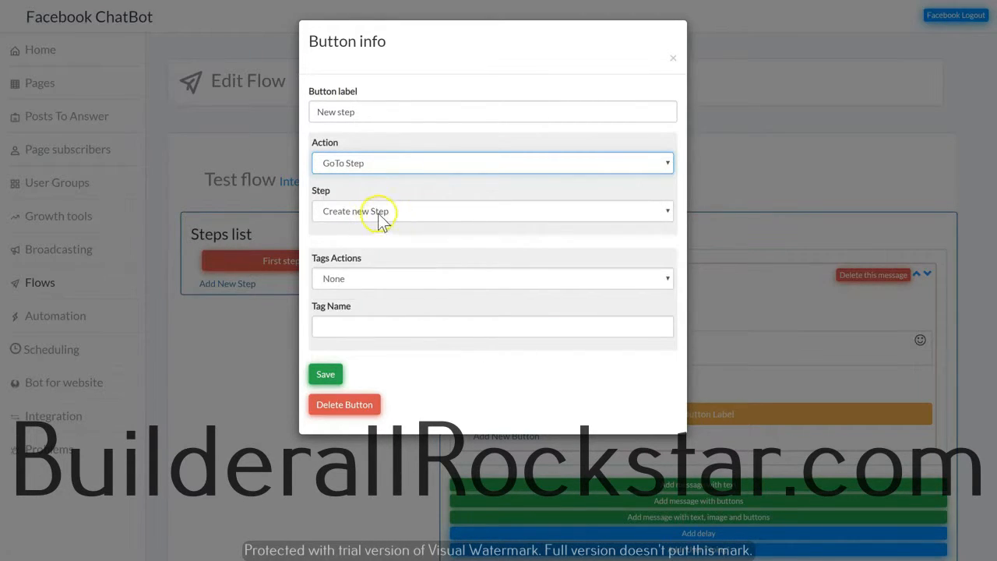
{"action": "left_click", "coordinate": [378, 213]}
{"action": "left_click", "coordinate": [374, 227]}
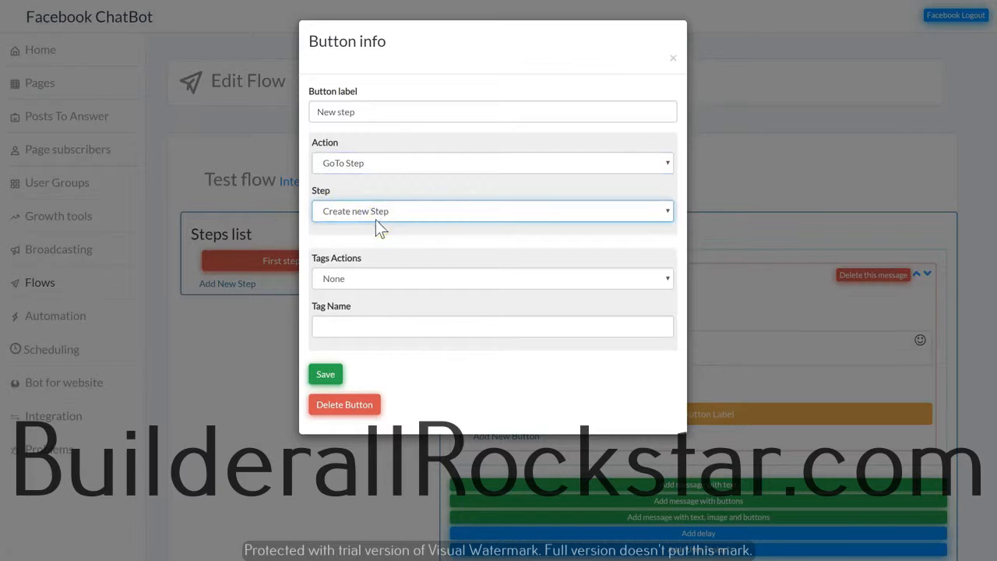
{"action": "left_click", "coordinate": [372, 282]}
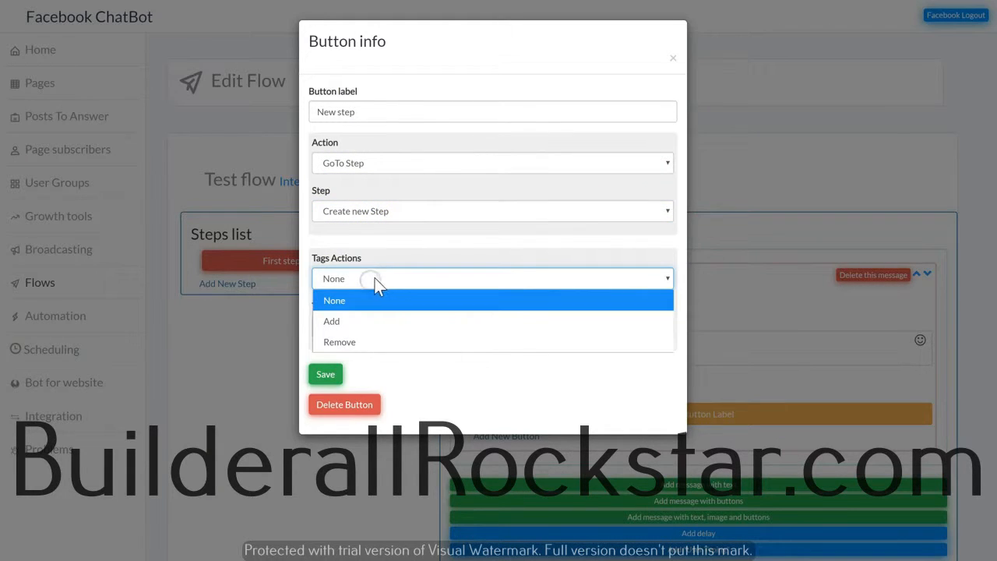
{"action": "left_click", "coordinate": [375, 282]}
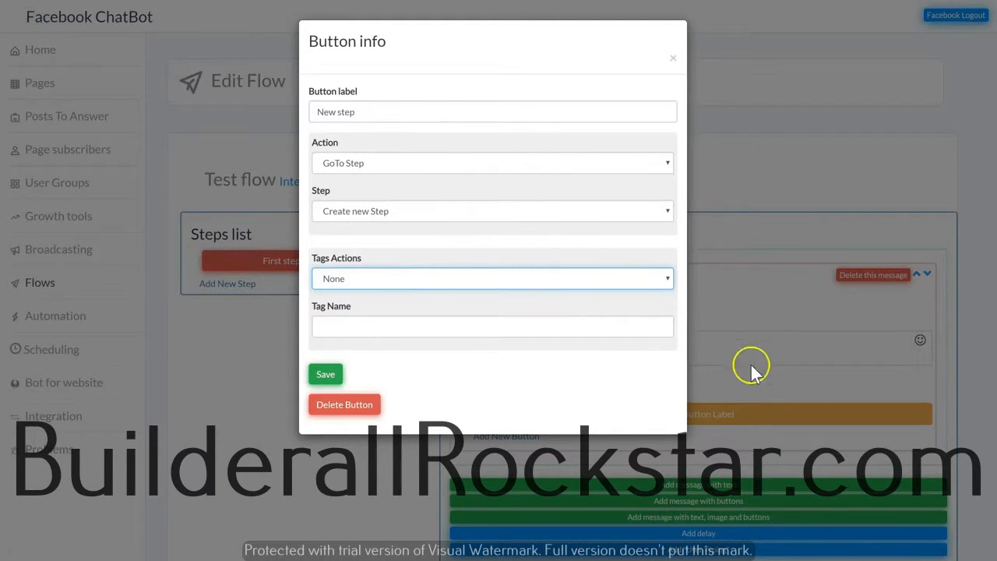
{"action": "left_click", "coordinate": [324, 374]}
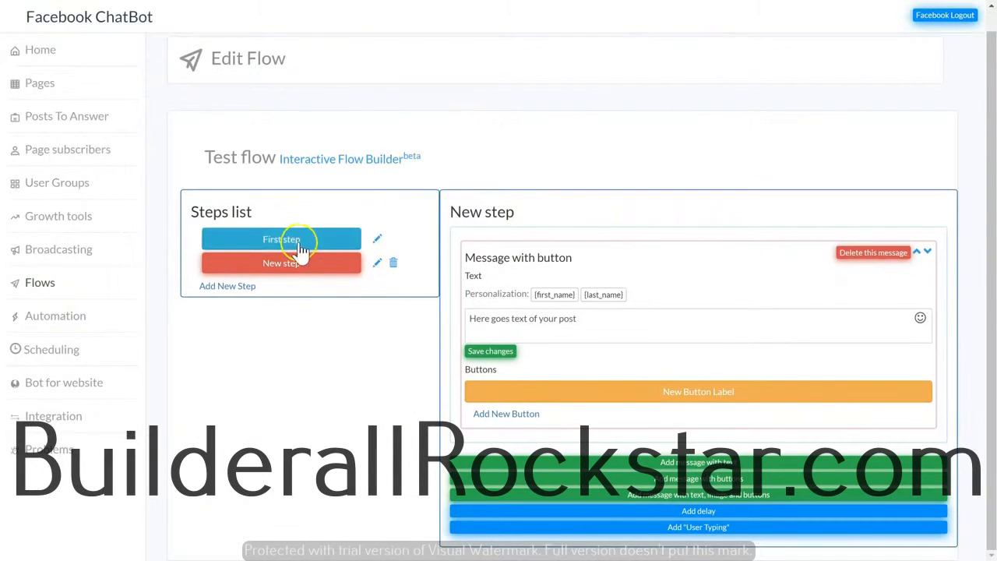
Switch Test flow to the Interactive Flow Builder and rearrange the New step and First step blocks on the canvas.
{"action": "left_click", "coordinate": [300, 240]}
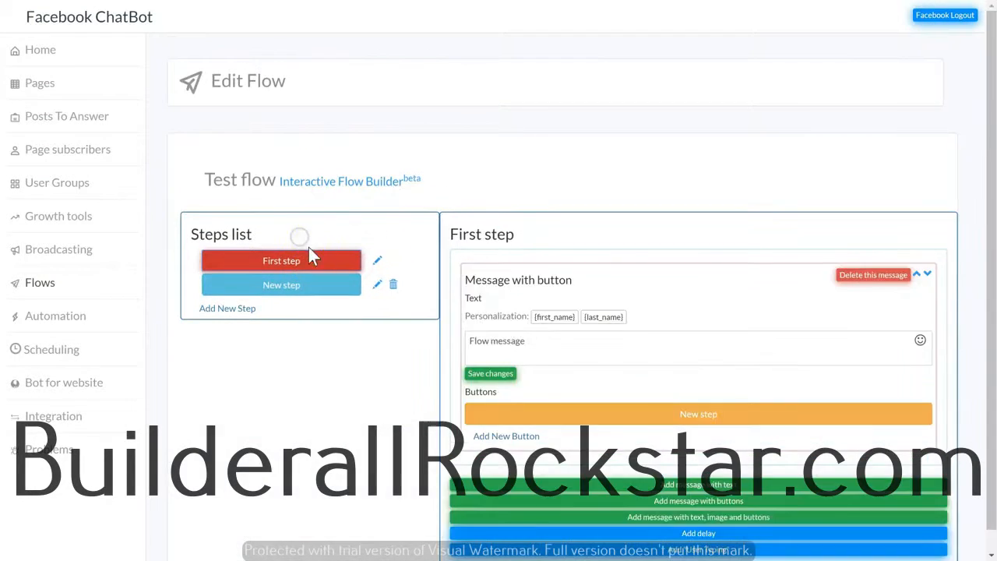
{"action": "left_click", "coordinate": [302, 295]}
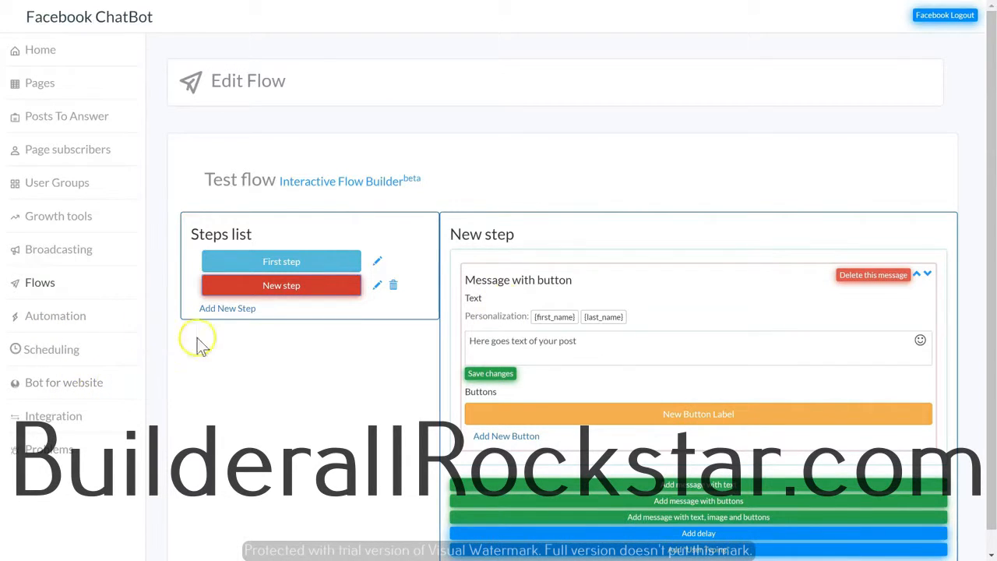
{"action": "left_click", "coordinate": [339, 184]}
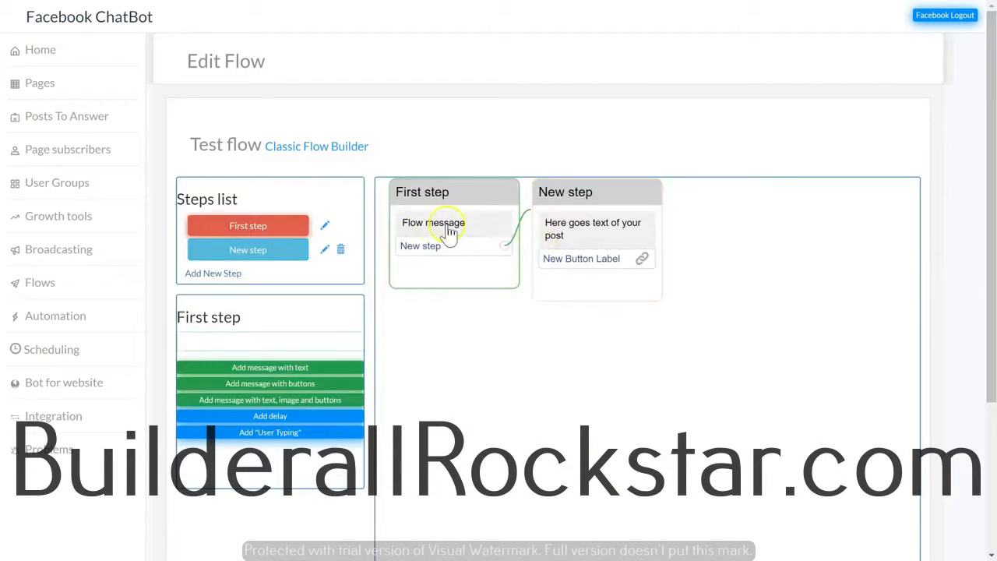
{"action": "left_click_drag", "start_coordinate": [600, 191], "coordinate": [709, 205]}
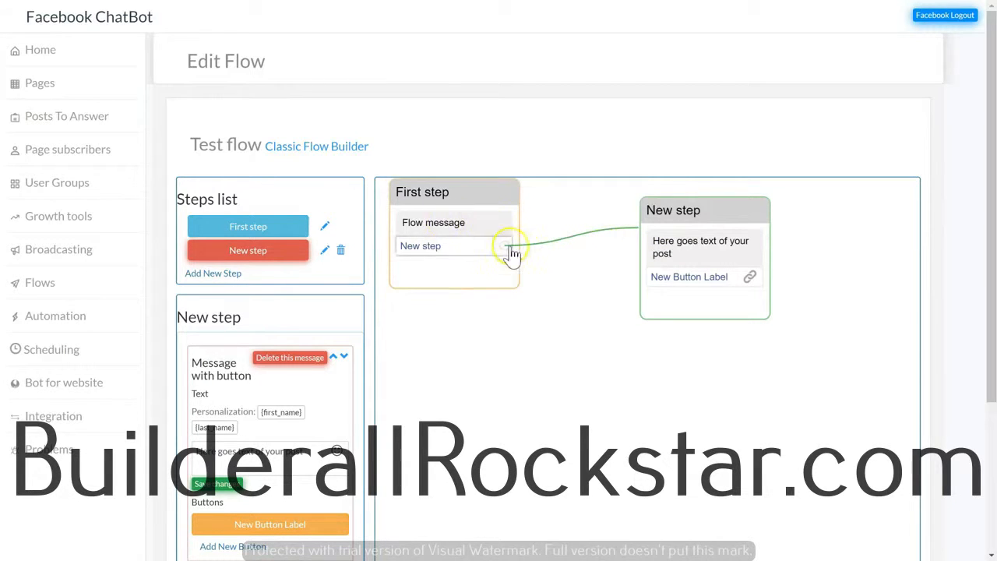
{"action": "left_click", "coordinate": [421, 232]}
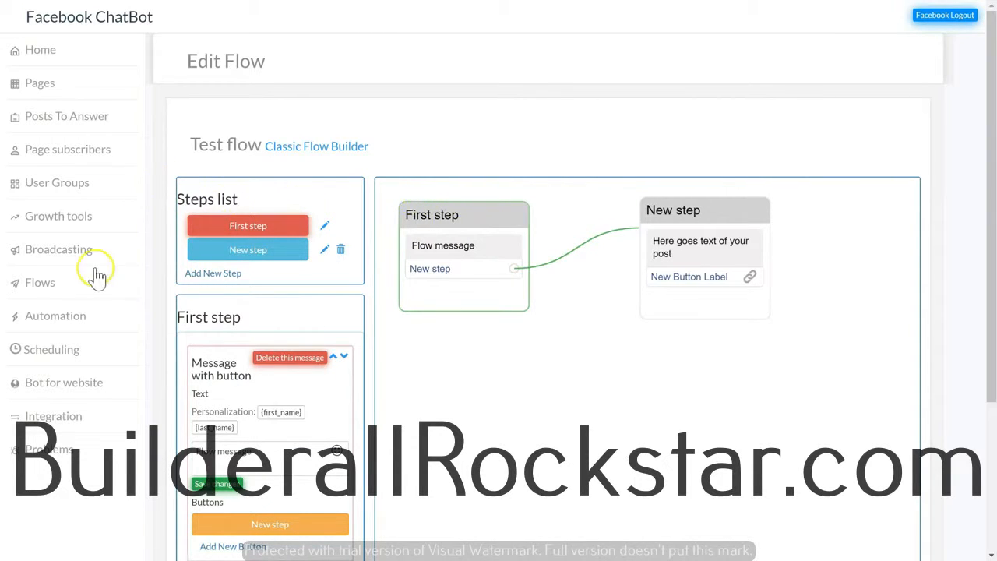
Return to the flows list and examine the flow import options and the actions offered for each flow.
{"action": "left_click", "coordinate": [55, 286]}
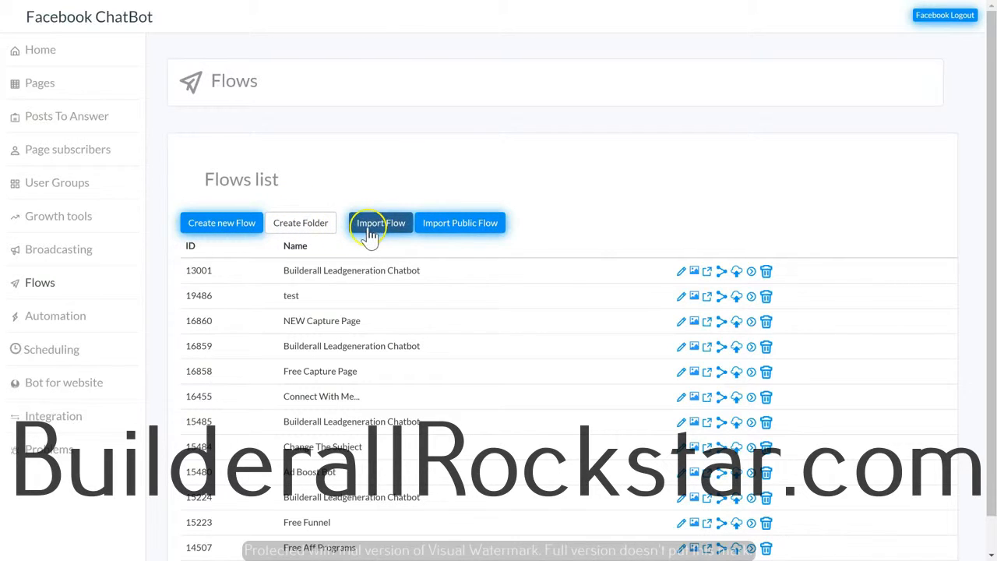
{"action": "left_click", "coordinate": [452, 232]}
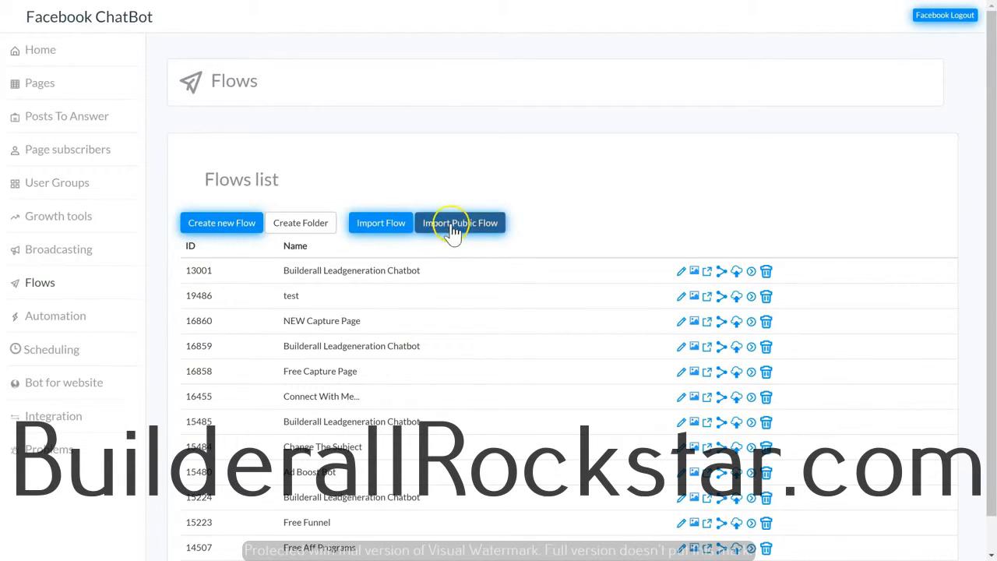
{"action": "left_click", "coordinate": [696, 274]}
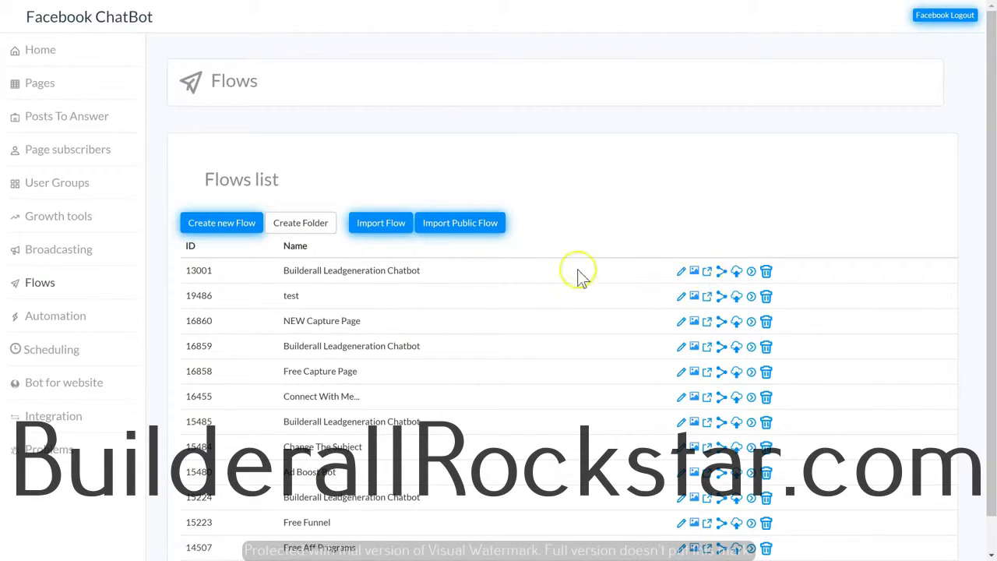
Open the share settings of the first-listed Builderall Leadgeneration Chatbot flow, choose the first available page for automation, and close the settings.
{"action": "left_click", "coordinate": [722, 273]}
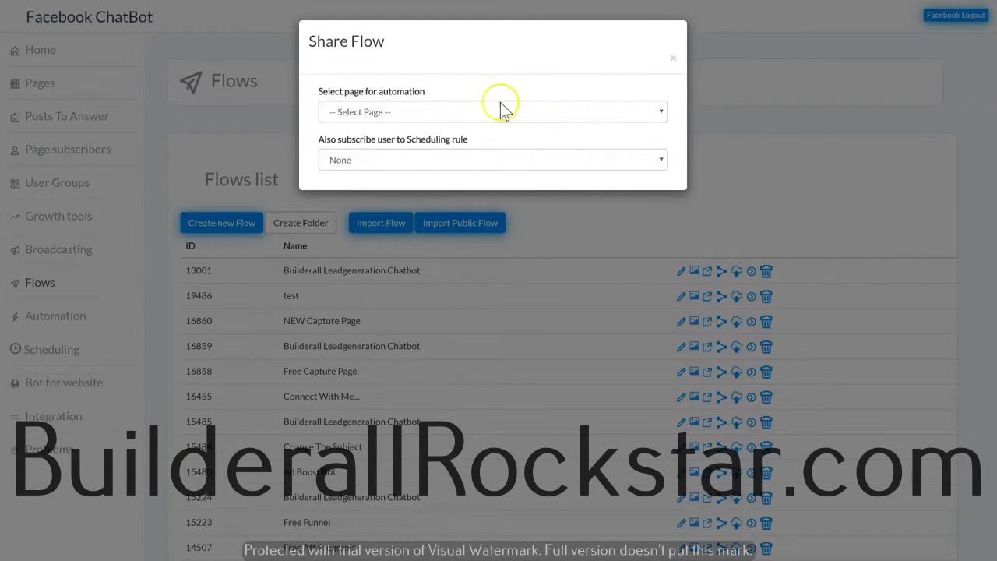
{"action": "left_click", "coordinate": [338, 114]}
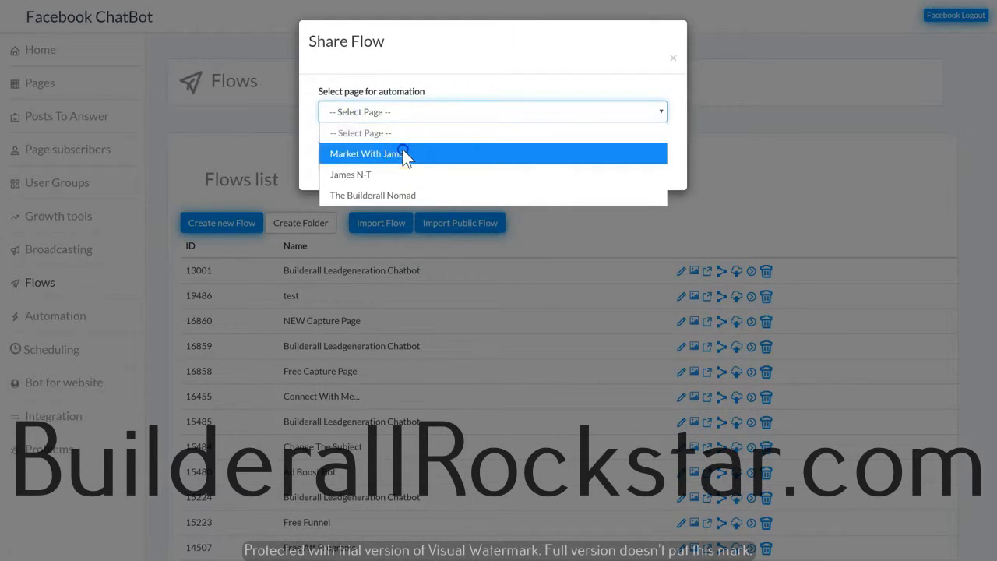
{"action": "left_click", "coordinate": [405, 155]}
{"action": "left_click", "coordinate": [601, 224]}
{"action": "left_click", "coordinate": [674, 59]}
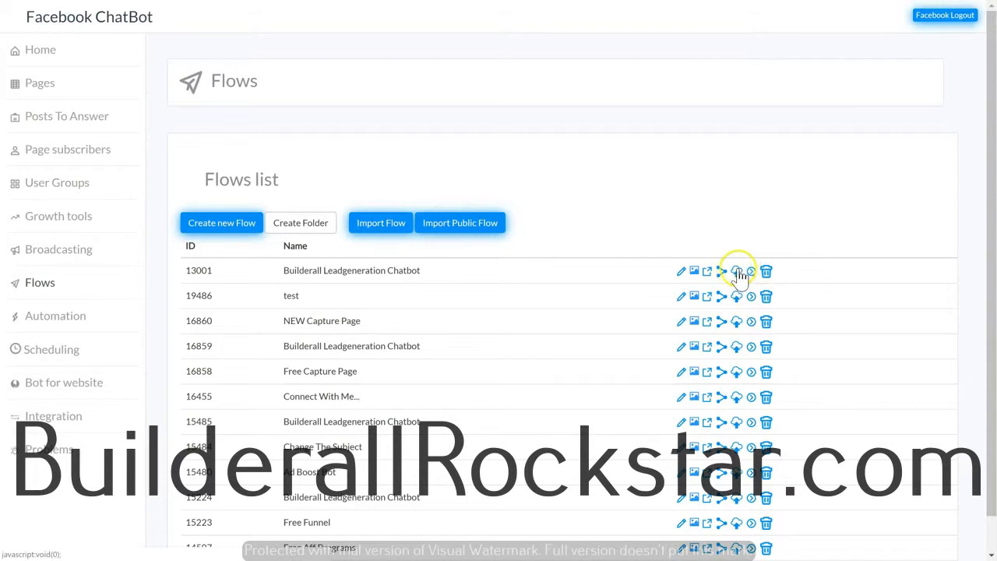